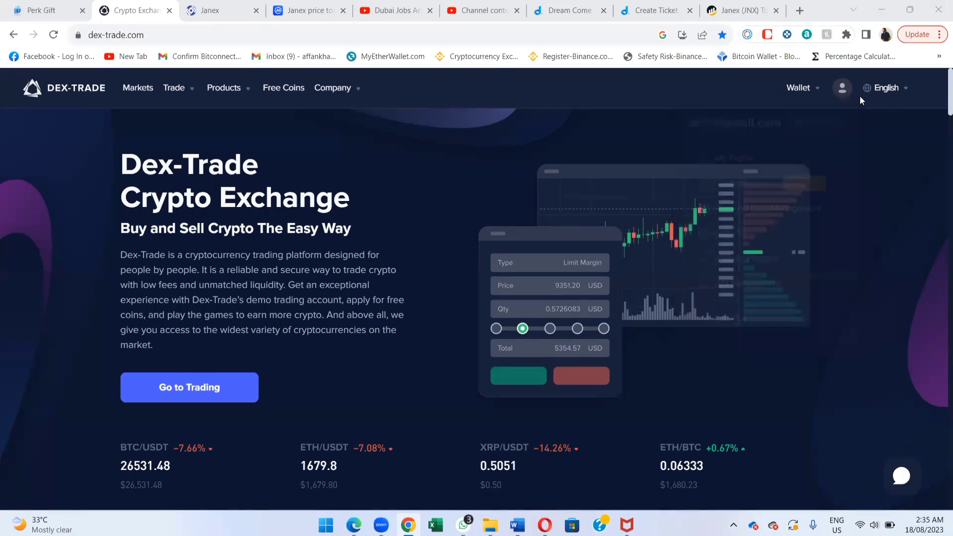
# Step: Search 'jnx' in Market Trends and open the JNX/USDT trading page from the Janex row
pyautogui.moveTo(846, 95)
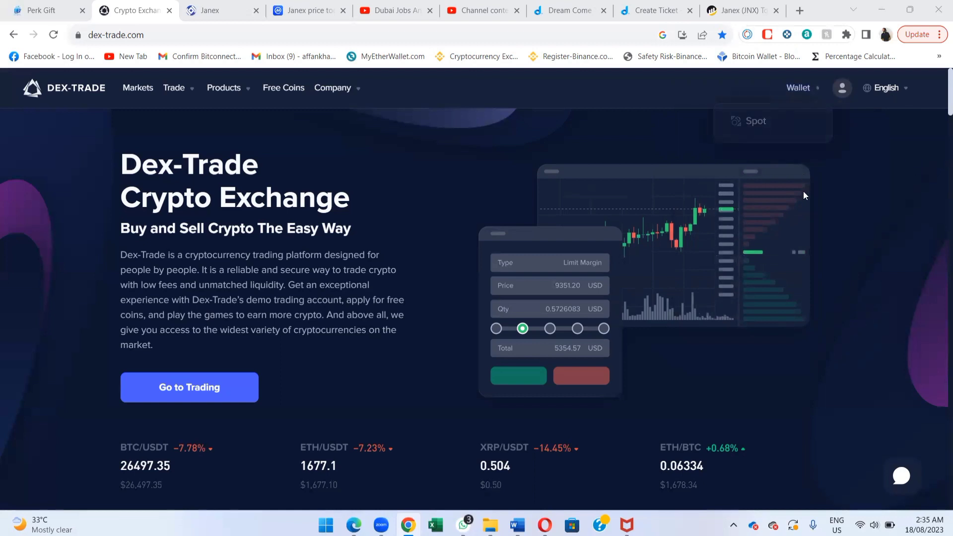
pyautogui.moveTo(800, 90)
pyautogui.scroll(-2, 832, 282)
pyautogui.scroll(-5, 832, 283)
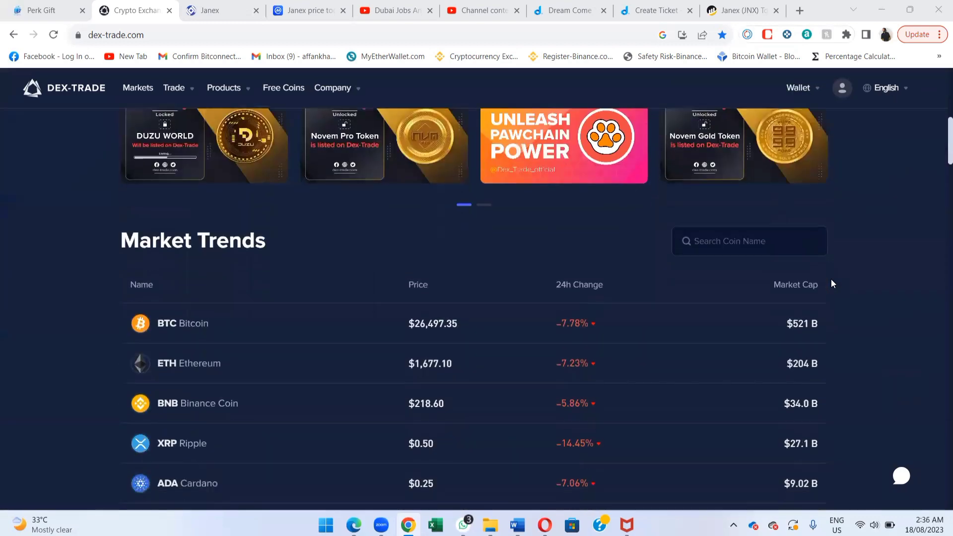
pyautogui.click(727, 246)
pyautogui.write('jnx')
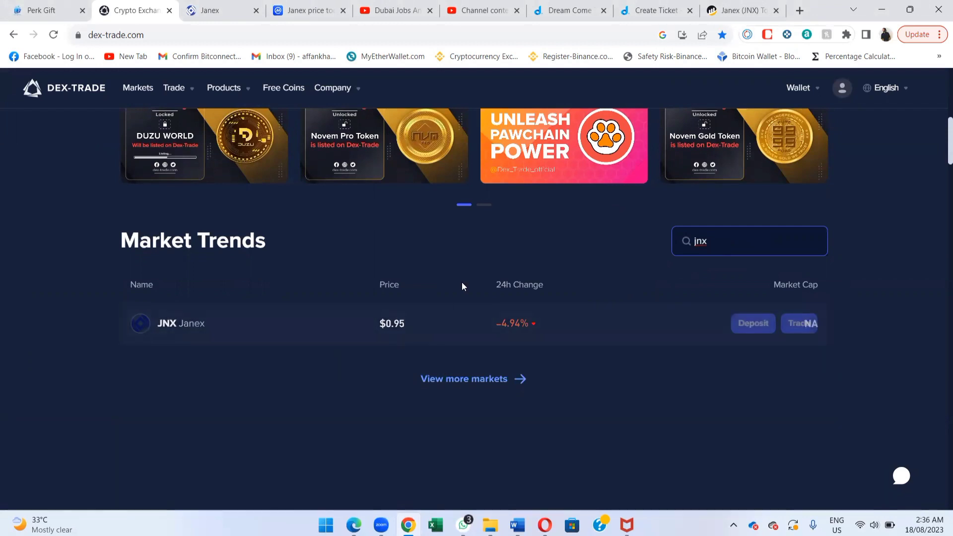
pyautogui.click(439, 331)
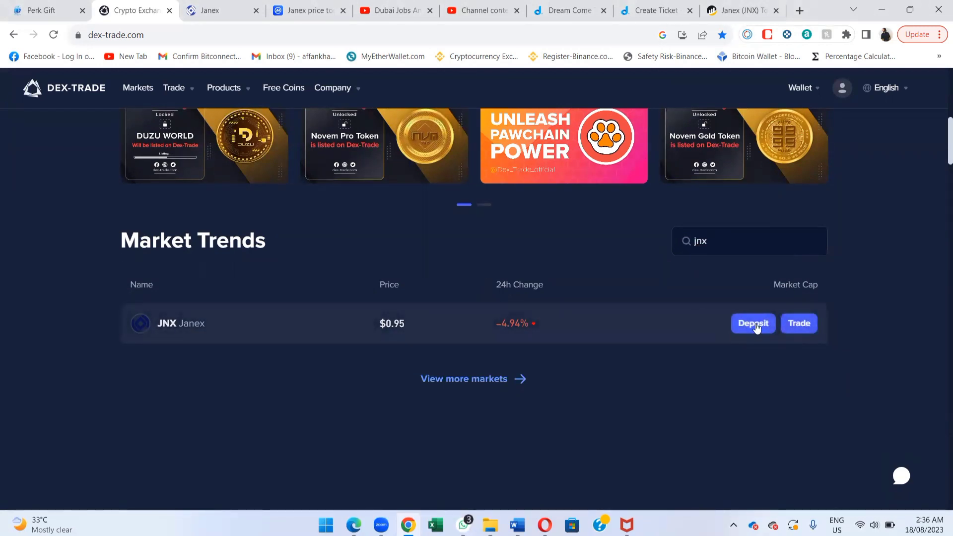
pyautogui.click(793, 328)
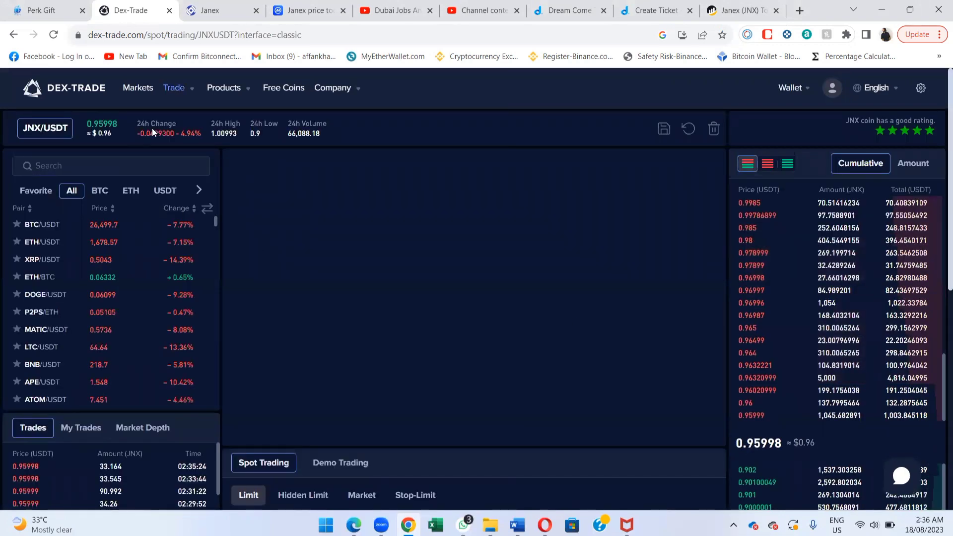
# Step: Browse the JNX/USDT page, focusing the trading pair search and scrolling through it
pyautogui.scroll(2, 152, 128)
pyautogui.scroll(3, 152, 128)
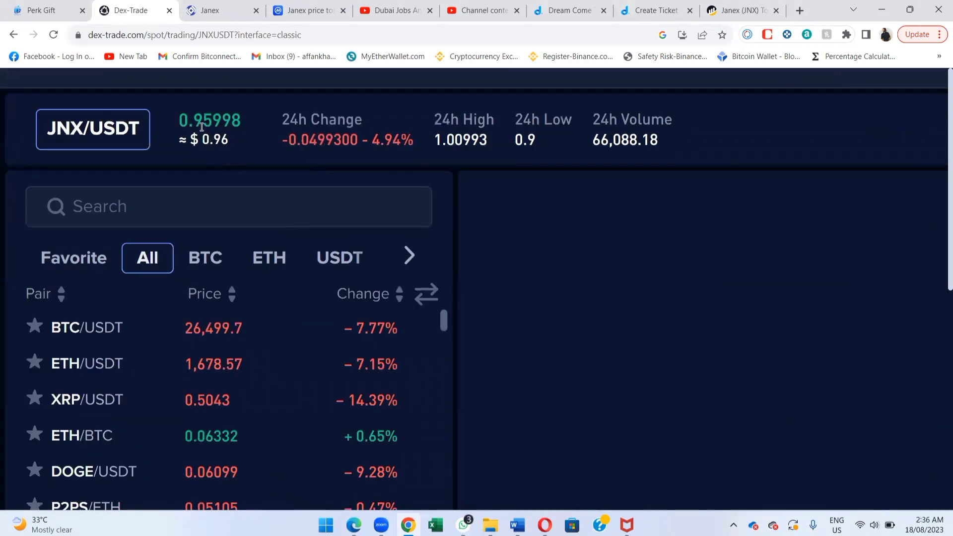
pyautogui.click(344, 208)
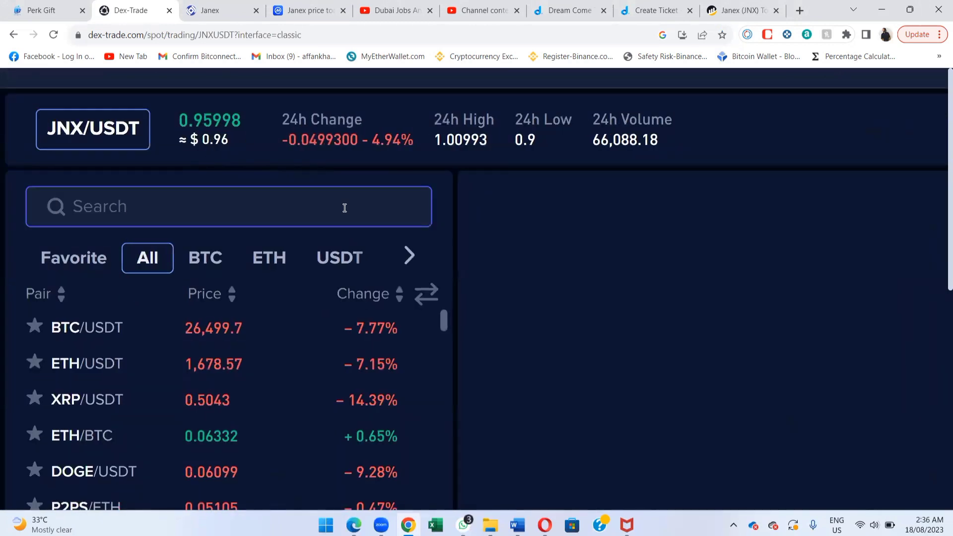
pyautogui.scroll(-1, 344, 208)
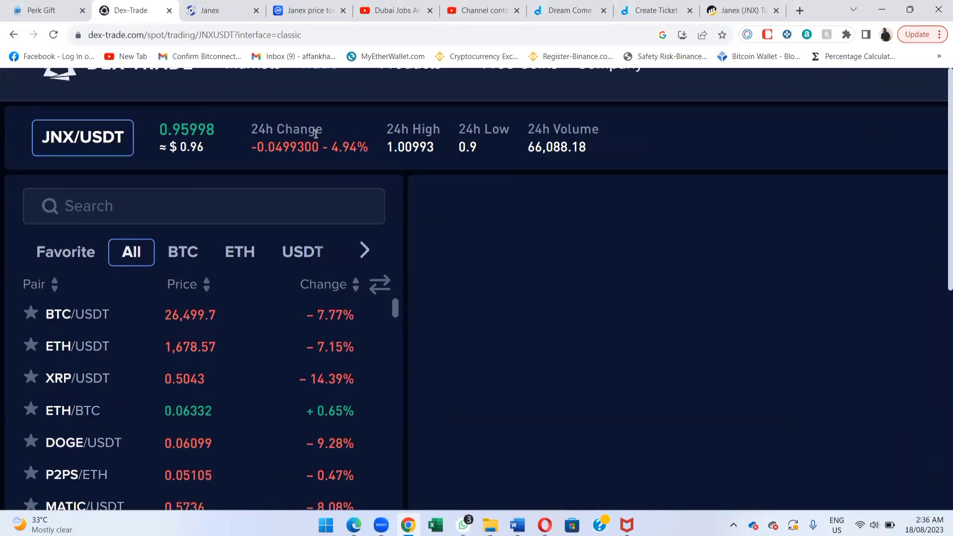
pyautogui.scroll(-4, 382, 181)
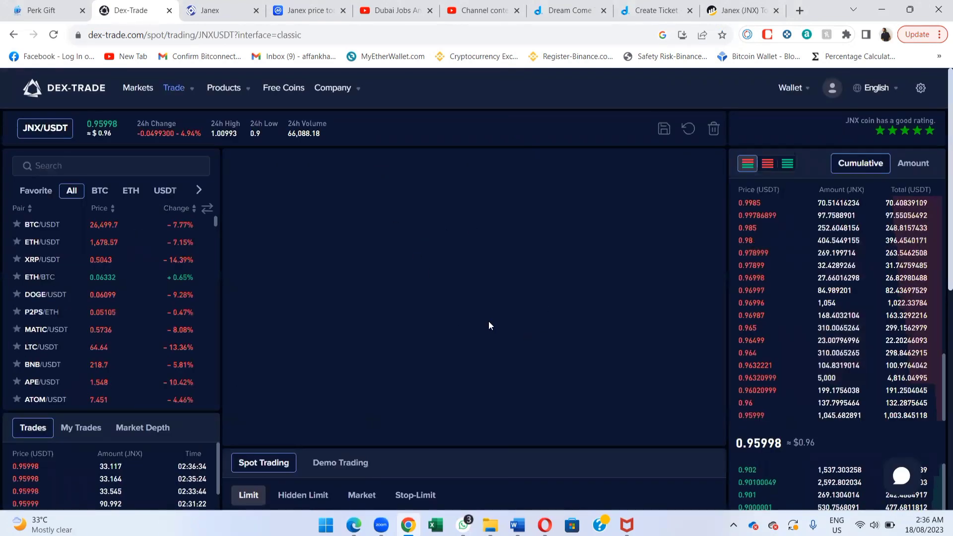
pyautogui.scroll(-3, 489, 322)
pyautogui.scroll(-2, 488, 325)
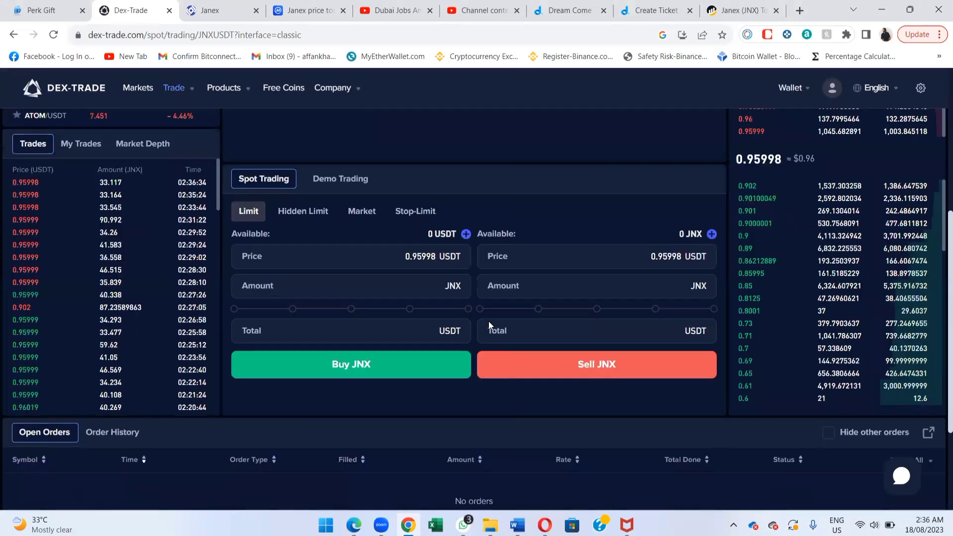
pyautogui.scroll(5, 489, 321)
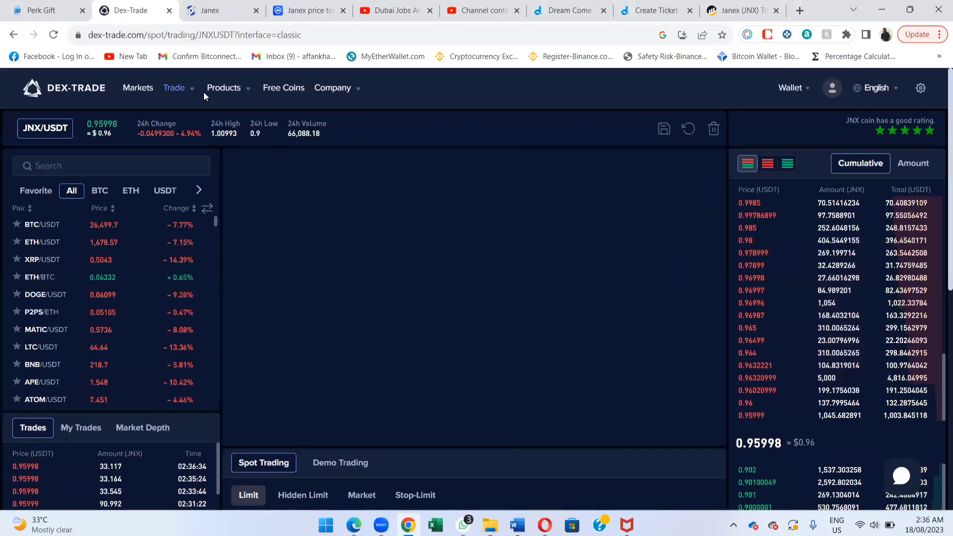
# Step: Reload the page so the JNX/USDT chart loads, then review the Limit order form
pyautogui.click(53, 35)
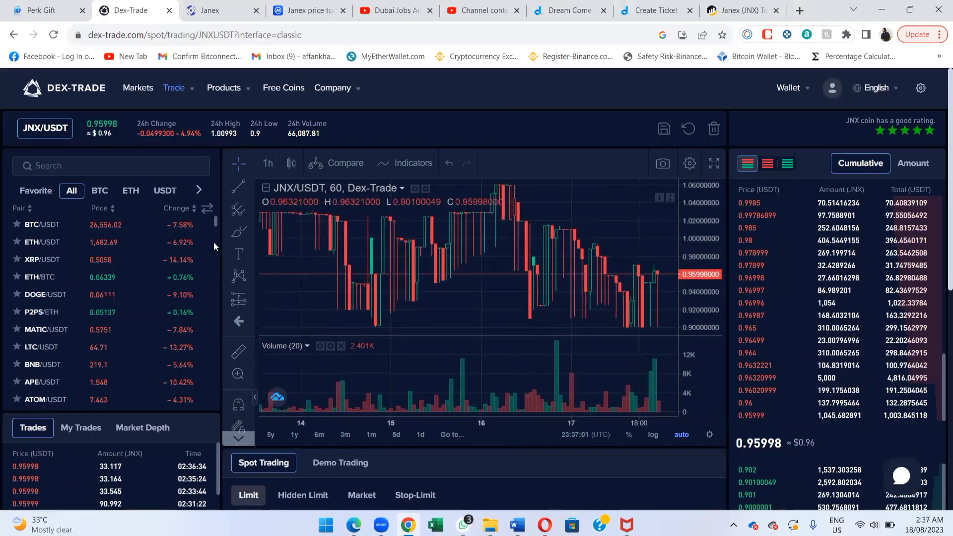
pyautogui.scroll(-4, 213, 242)
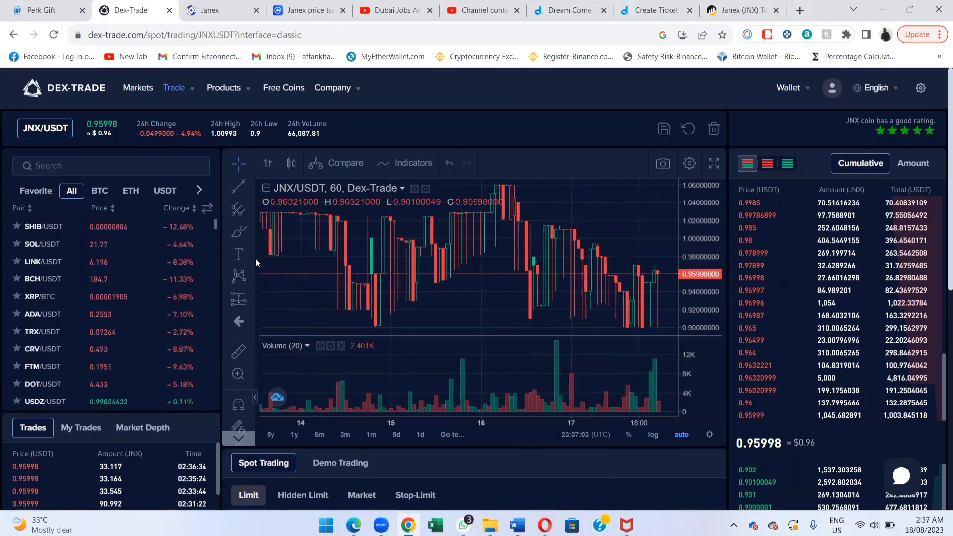
pyautogui.scroll(-4, 255, 257)
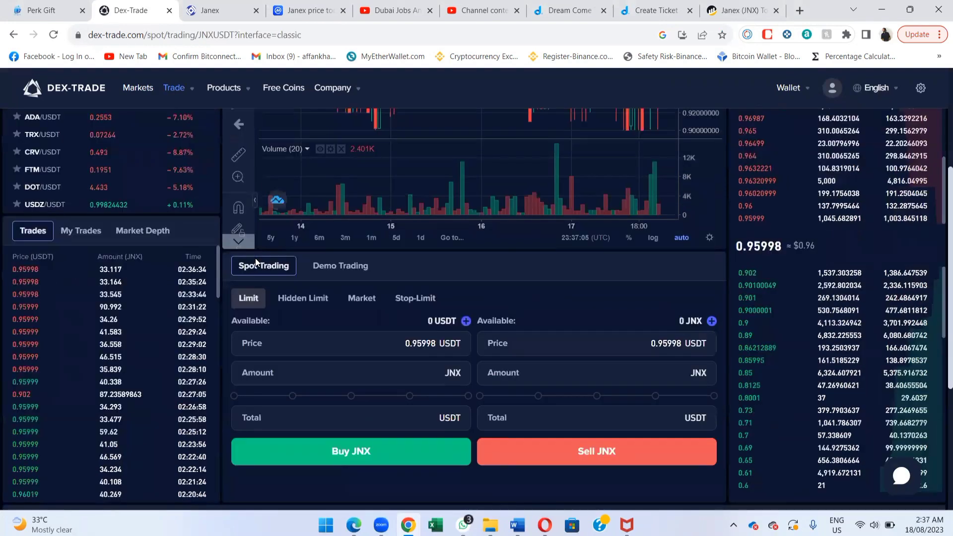
pyautogui.scroll(4, 255, 259)
pyautogui.scroll(-2, 255, 262)
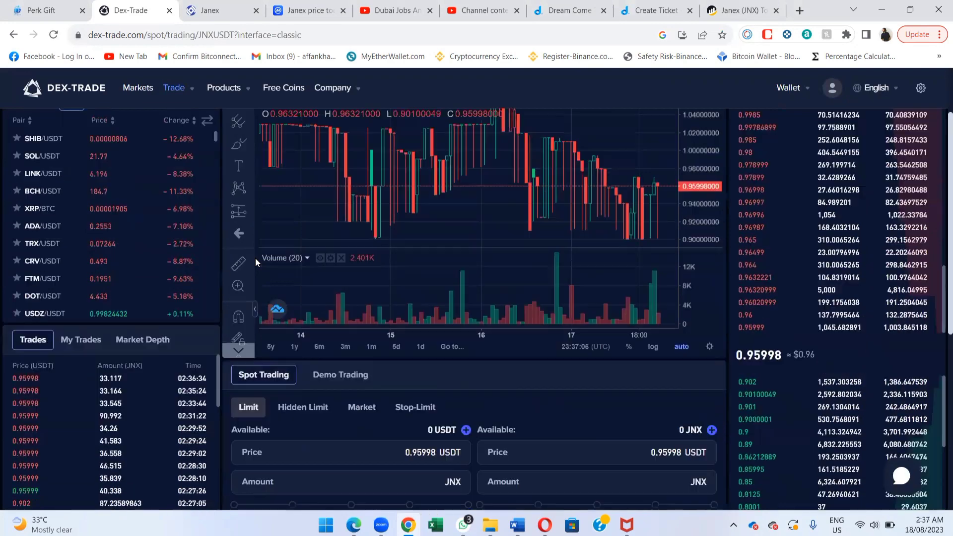
pyautogui.scroll(-1, 255, 258)
pyautogui.scroll(3, 255, 259)
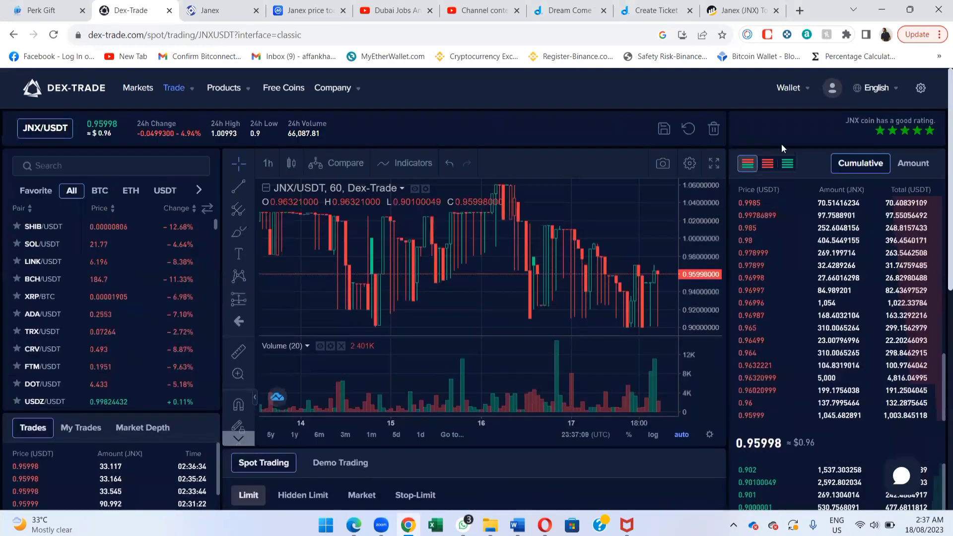
pyautogui.moveTo(801, 95)
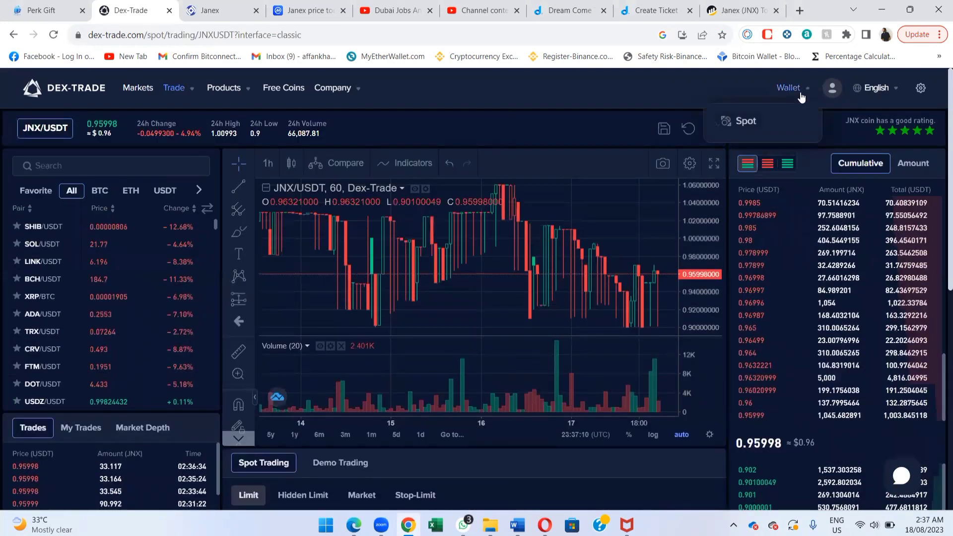
# Step: Open the Spot wallet and filter its coins to 'jnx', replacing an earlier 'usdt' search
pyautogui.click(780, 125)
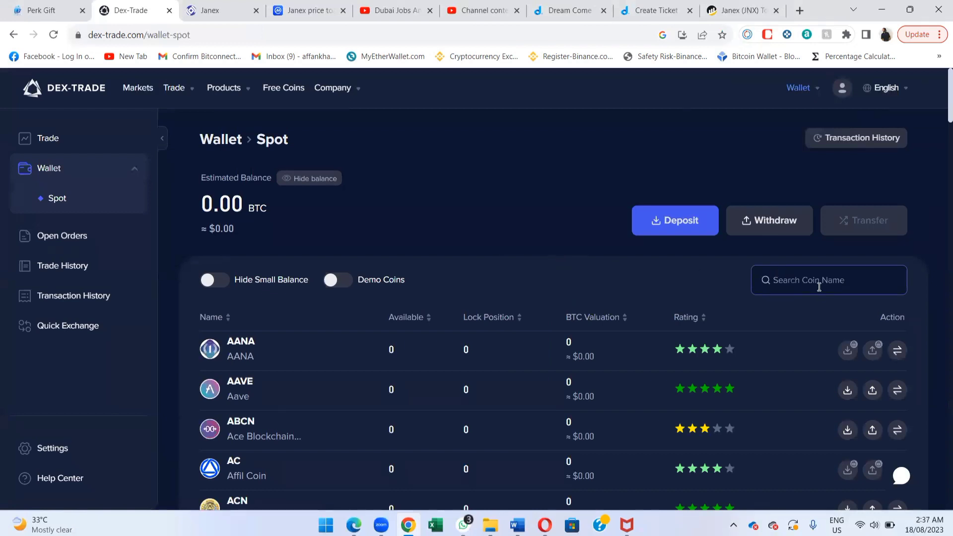
pyautogui.click(822, 283)
pyautogui.write('usdt')
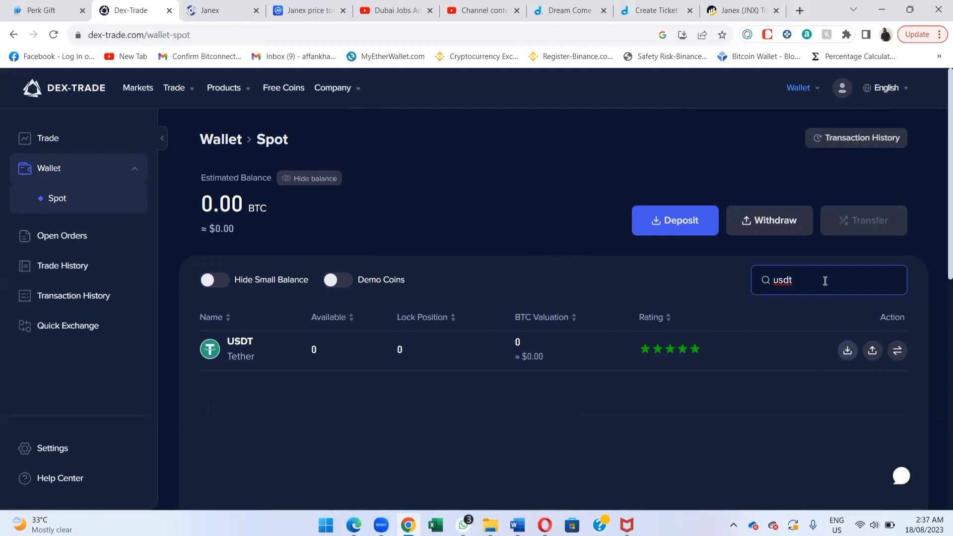
pyautogui.press('BackSpace')
pyautogui.press('BackSpace')
pyautogui.press('BackSpace')
pyautogui.press('BackSpace')
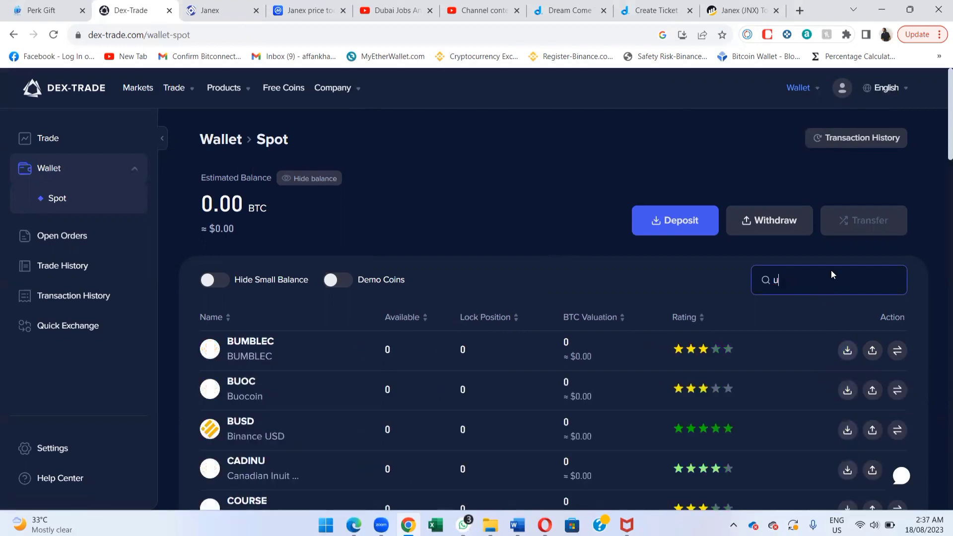
pyautogui.write('jnx')
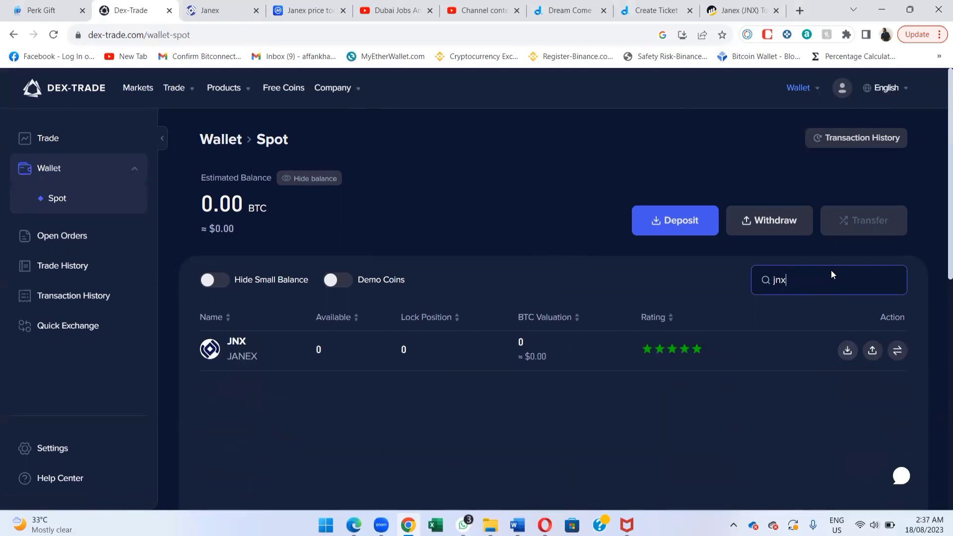
# Step: View the JNX BEP 20 deposit page and its address QR code, then return to the wallet
pyautogui.click(848, 350)
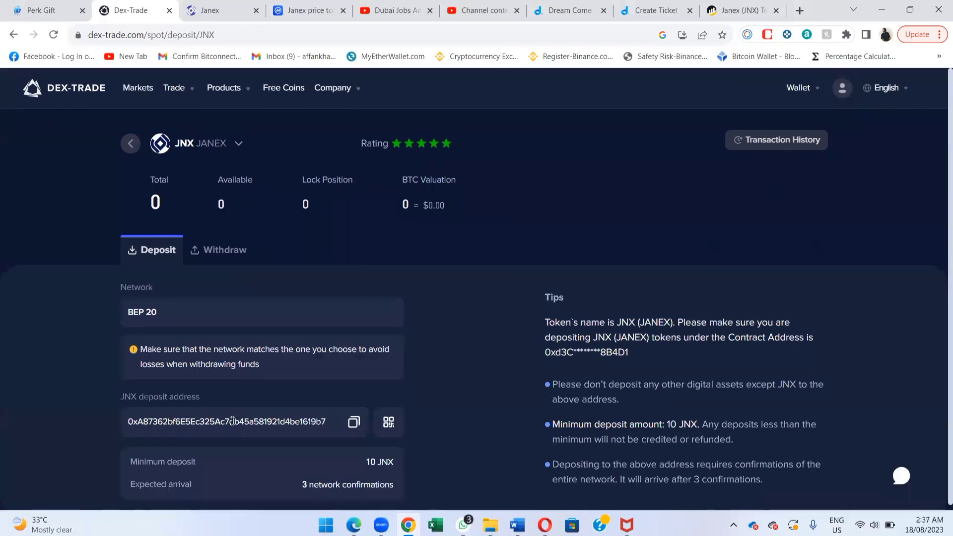
pyautogui.scroll(-1, 233, 406)
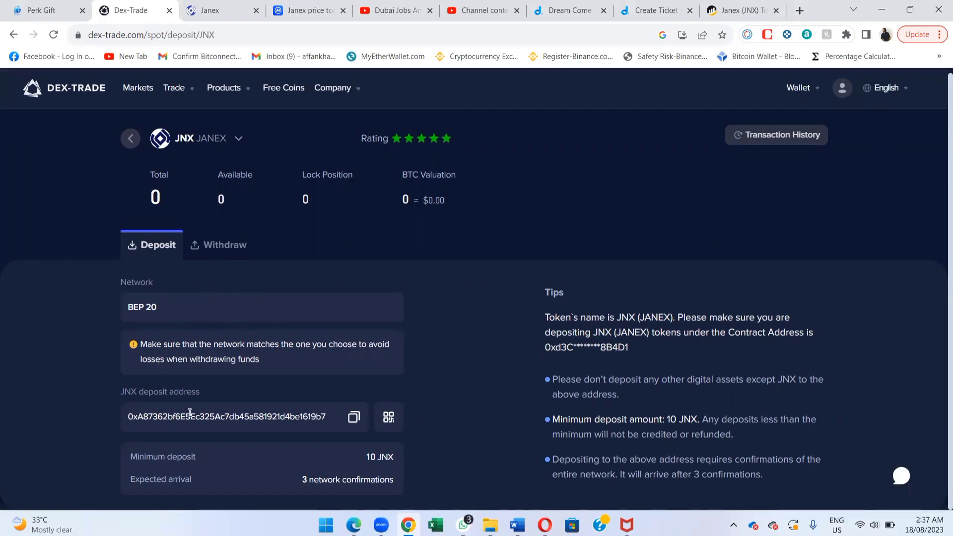
pyautogui.scroll(4, 244, 416)
pyautogui.scroll(2, 245, 415)
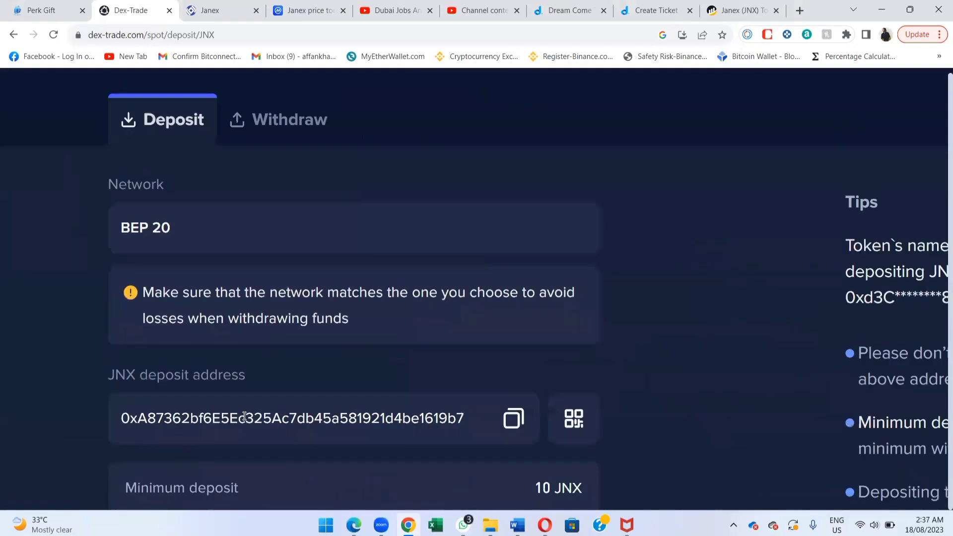
pyautogui.scroll(-1, 244, 416)
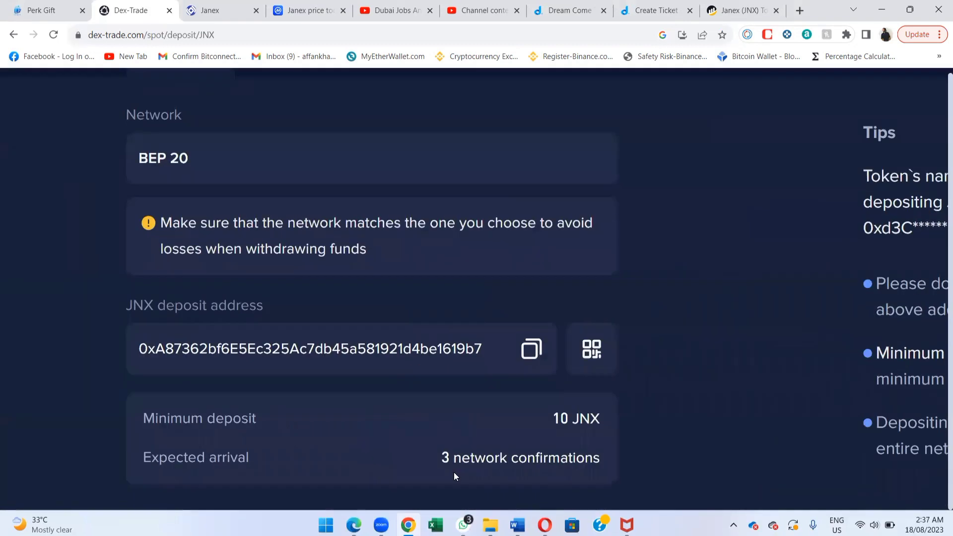
pyautogui.click(598, 354)
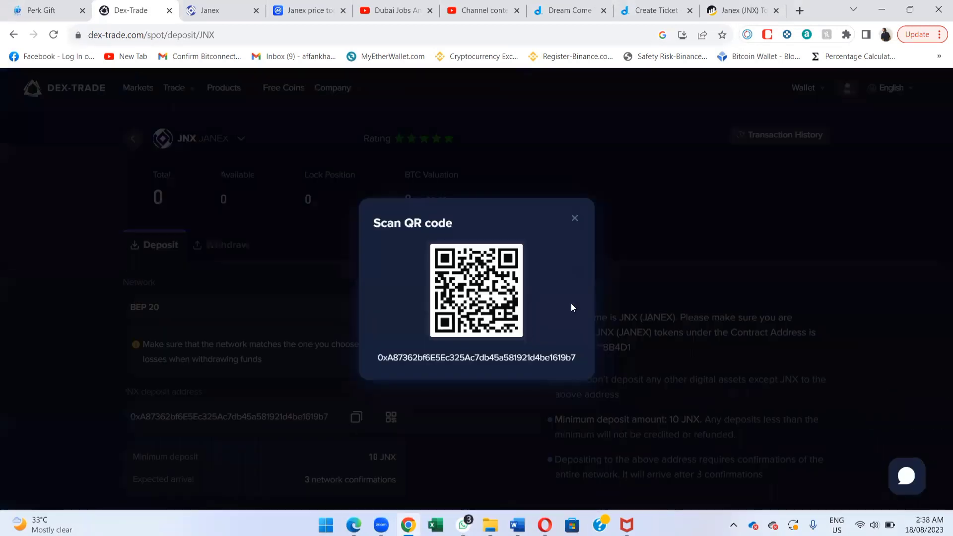
pyautogui.click(574, 219)
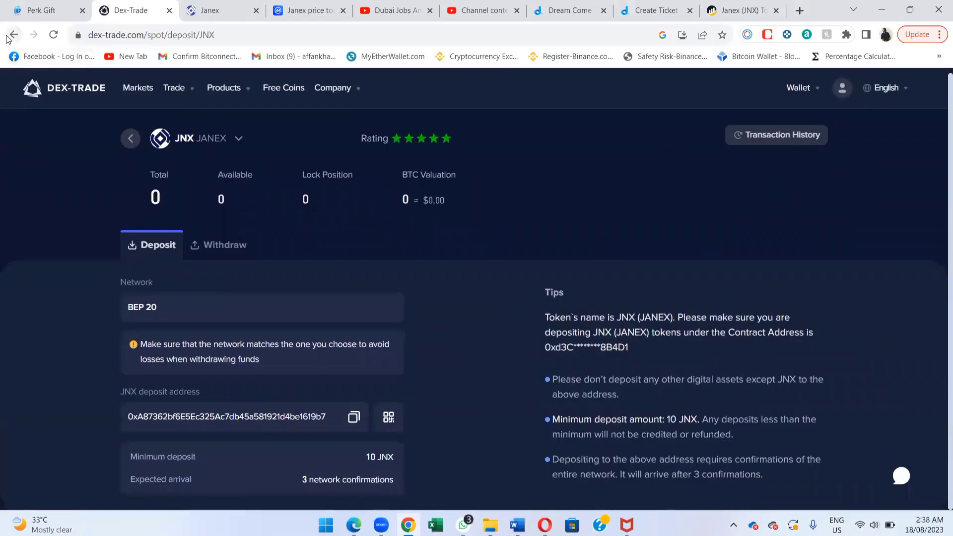
pyautogui.click(13, 35)
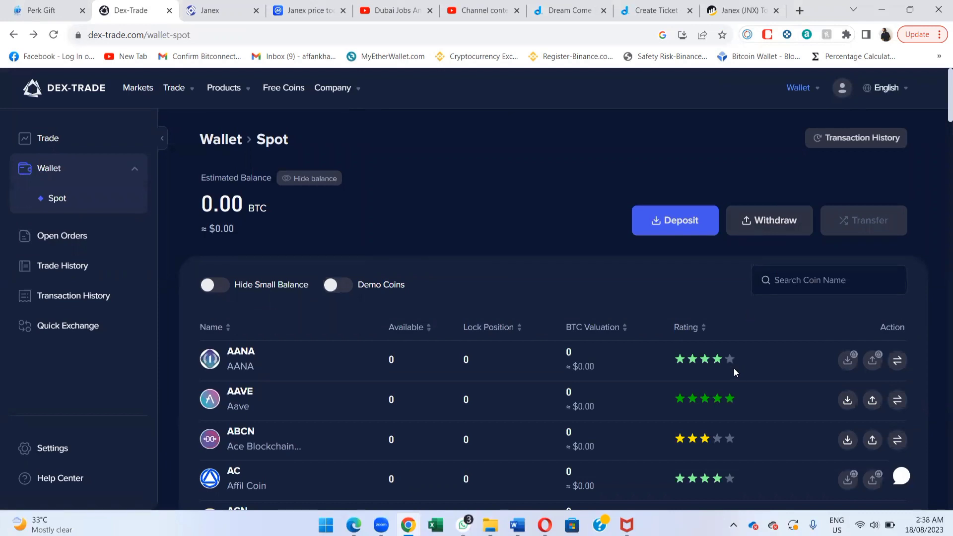
# Step: Filter the Spot wallet to 'jnx' and open the JNX withdraw page on BEP 20
pyautogui.click(848, 278)
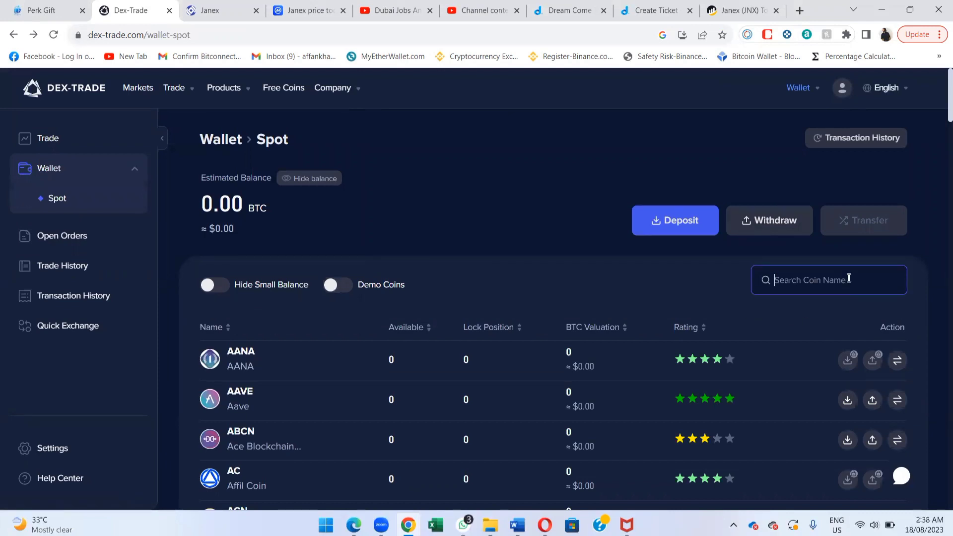
pyautogui.write('jnx')
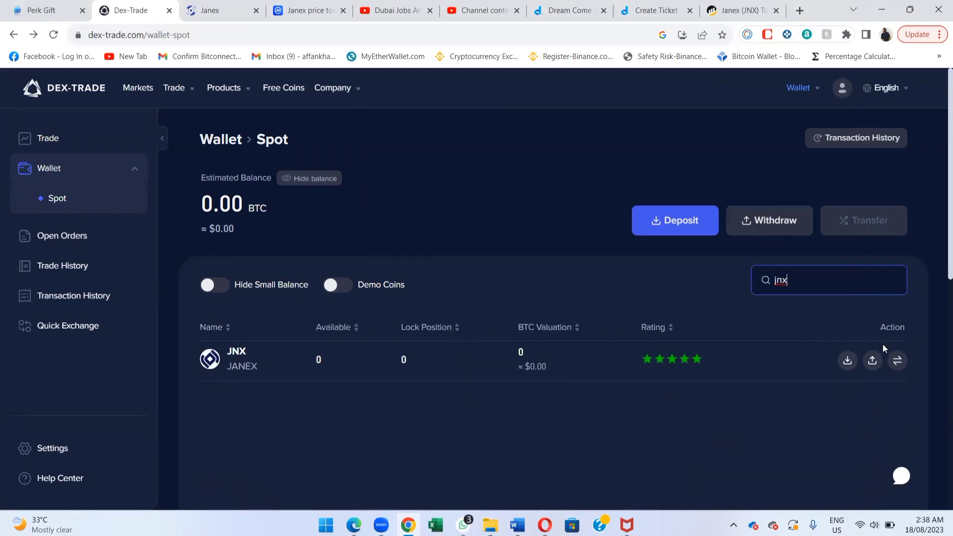
pyautogui.click(874, 361)
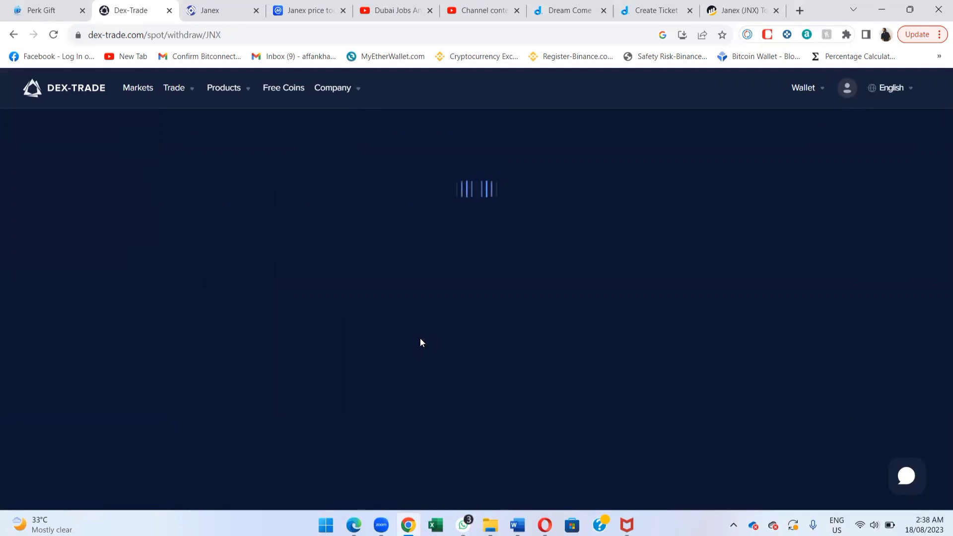
pyautogui.scroll(-2, 339, 342)
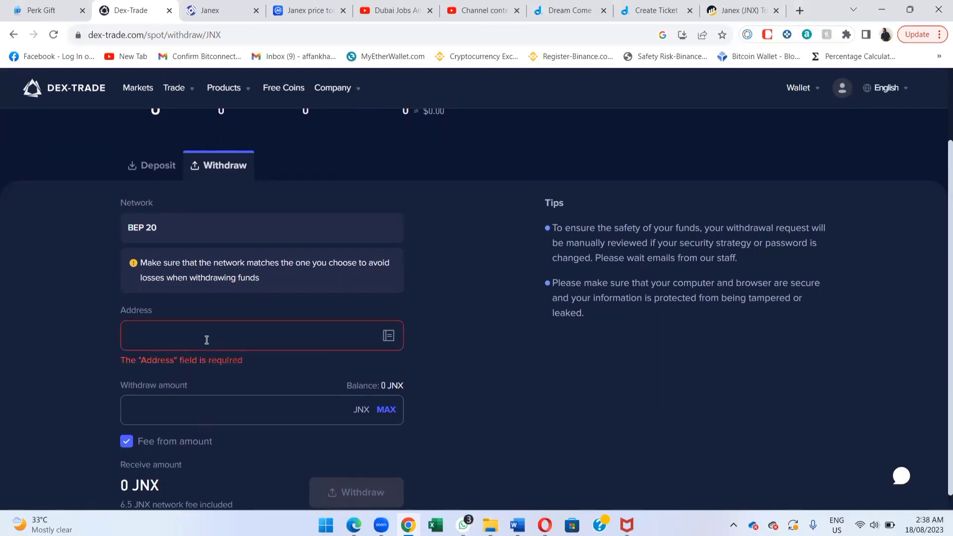
# Step: Enter a placeholder withdrawal address and a withdraw amount of 150 JNX
pyautogui.write('asdasdasdasdsa')
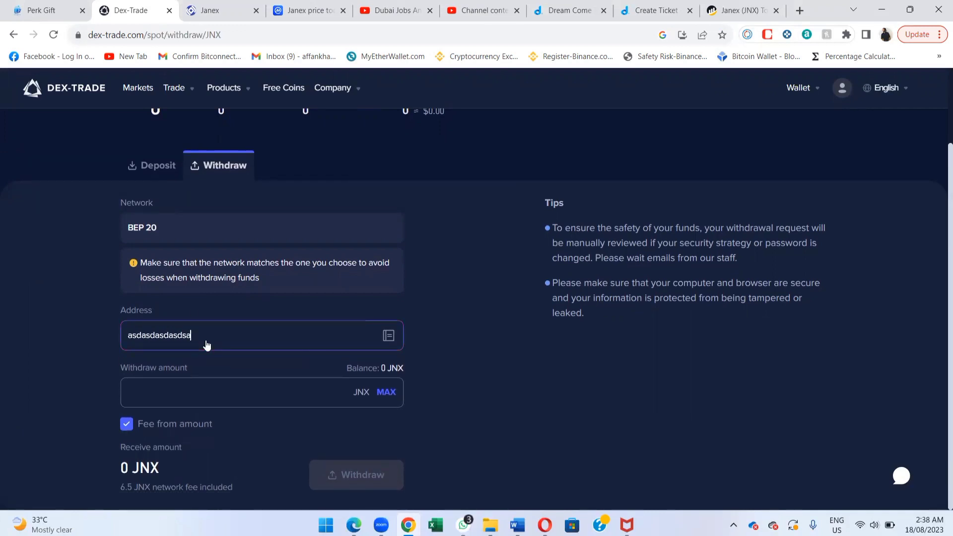
pyautogui.write('100')
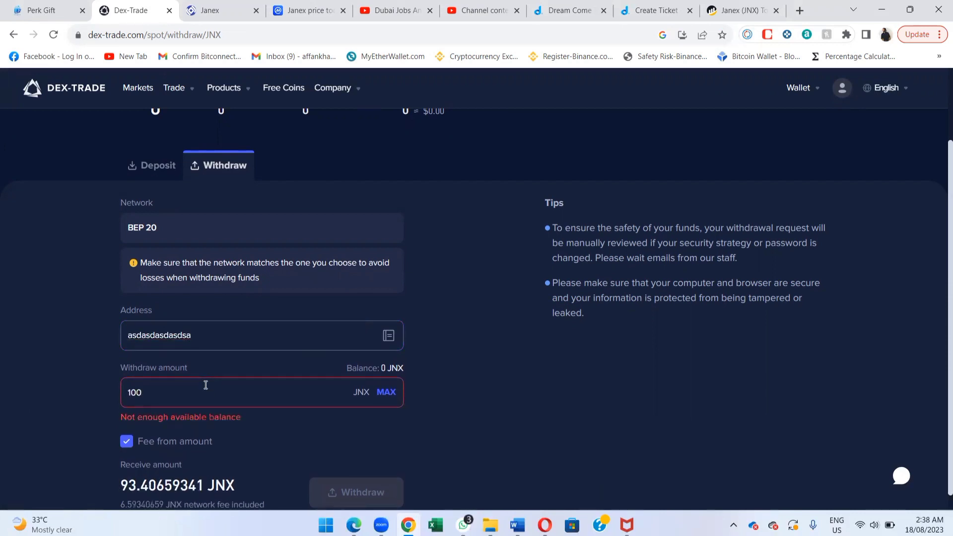
pyautogui.press('BackSpace')
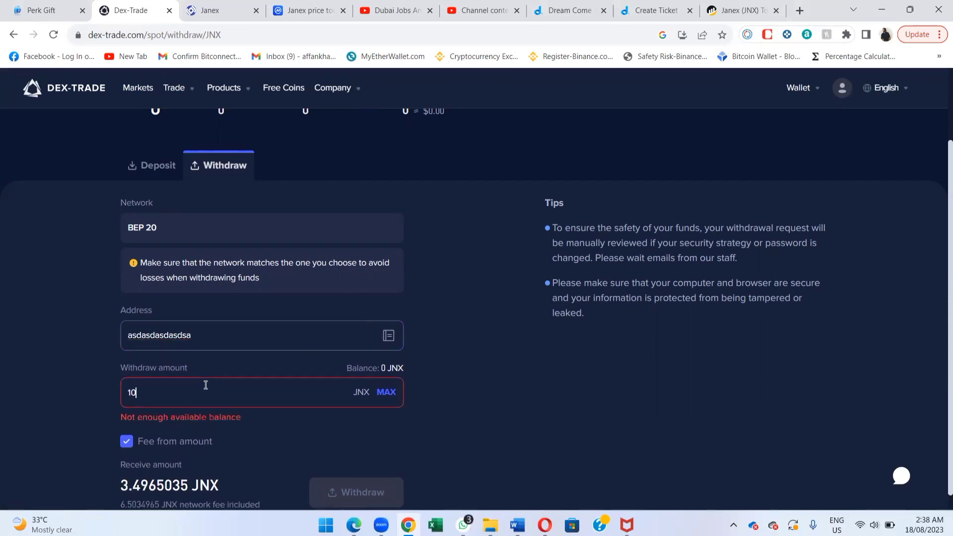
pyautogui.press('BackSpace')
pyautogui.write('20')
pyautogui.press('BackSpace')
pyautogui.press('BackSpace')
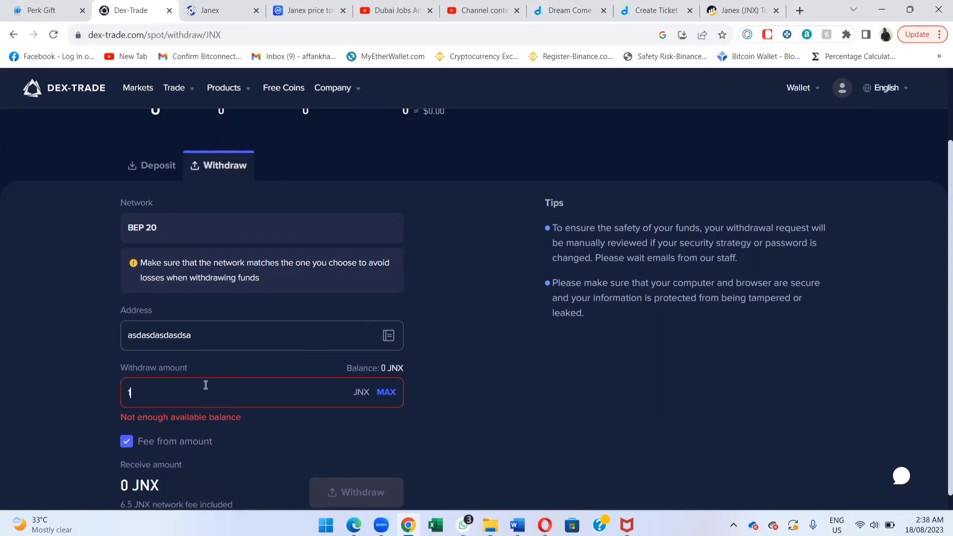
pyautogui.write('1')
pyautogui.press('BackSpace')
pyautogui.write('50')
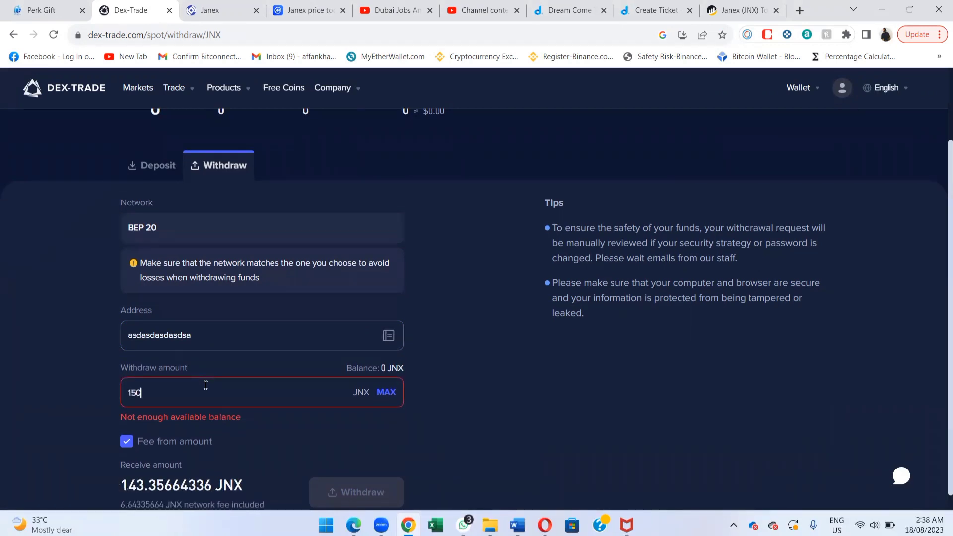
pyautogui.scroll(-1, 292, 460)
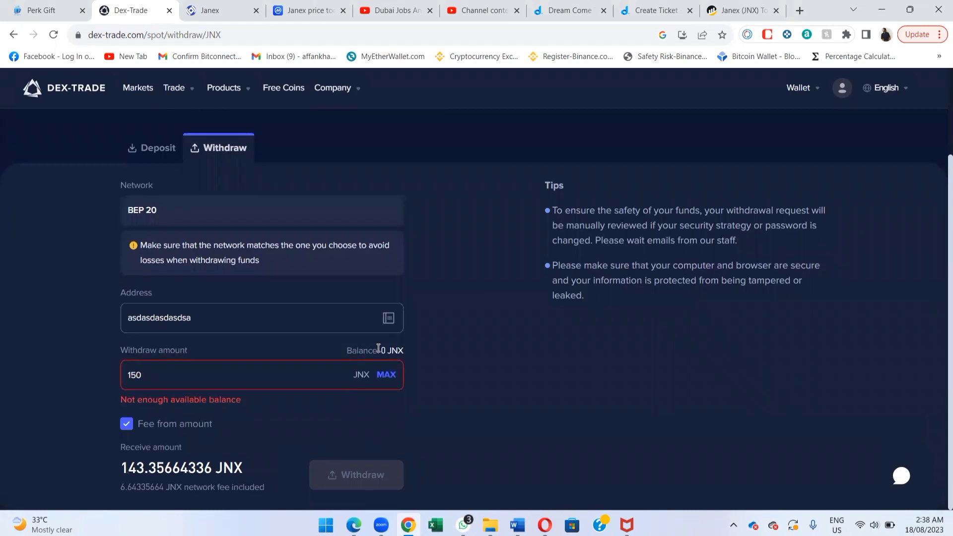
# Step: Open Edit Profile under Profile Management in Dream Come True, then return to Dex-Trade
pyautogui.click(573, 7)
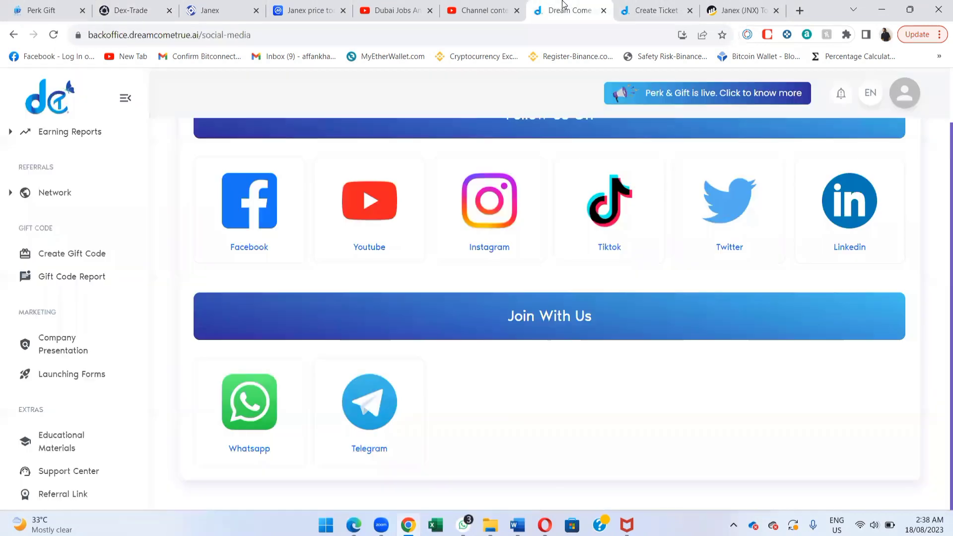
pyautogui.scroll(5, 2, 283)
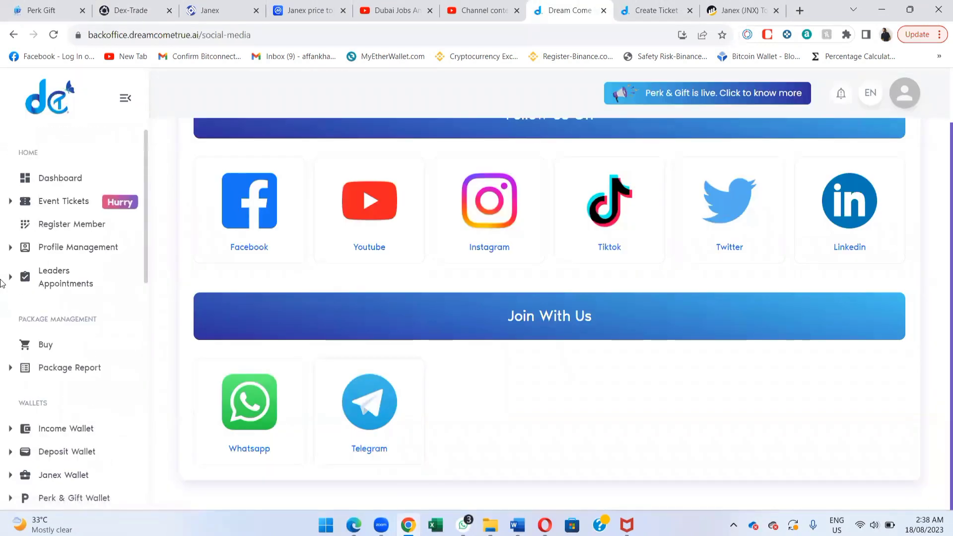
pyautogui.click(65, 246)
pyautogui.click(65, 272)
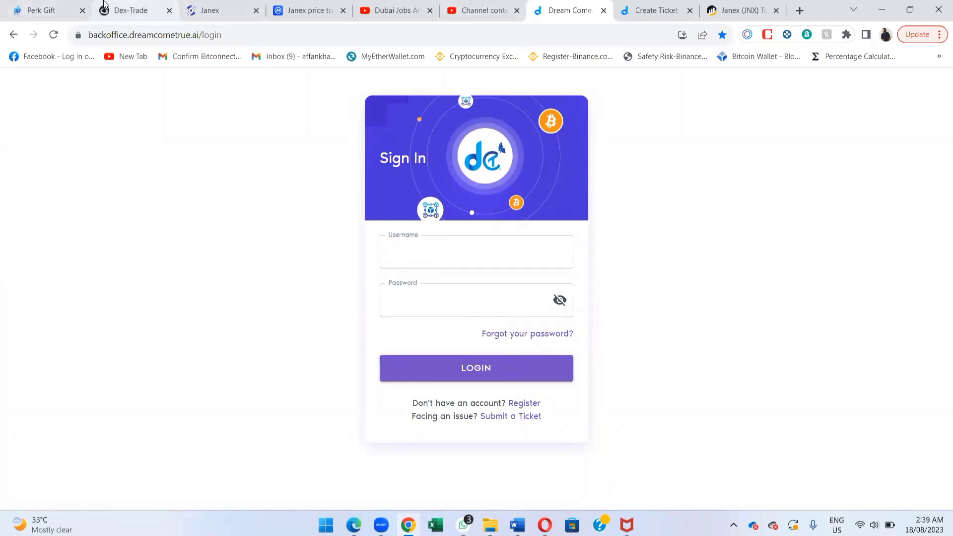
pyautogui.click(122, 10)
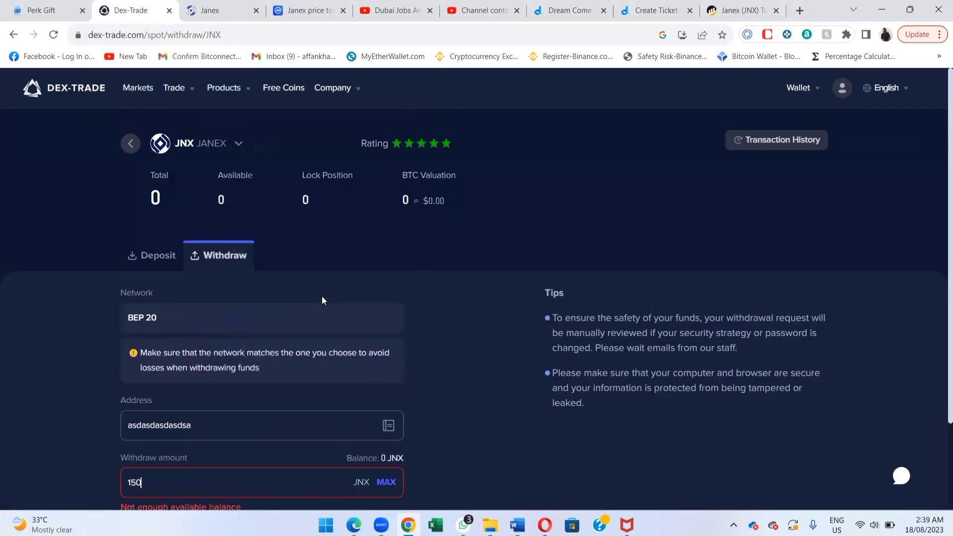
# Step: Show the Trade menu with Spot Trading, Demo Trading and Quick Exchange over the withdraw page
pyautogui.moveTo(801, 98)
pyautogui.scroll(-2, 346, 231)
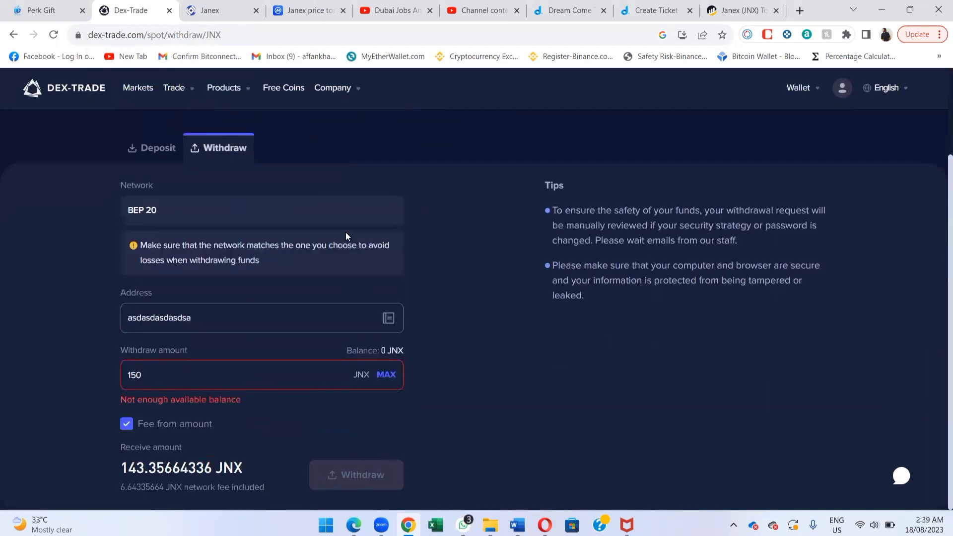
pyautogui.scroll(2, 346, 232)
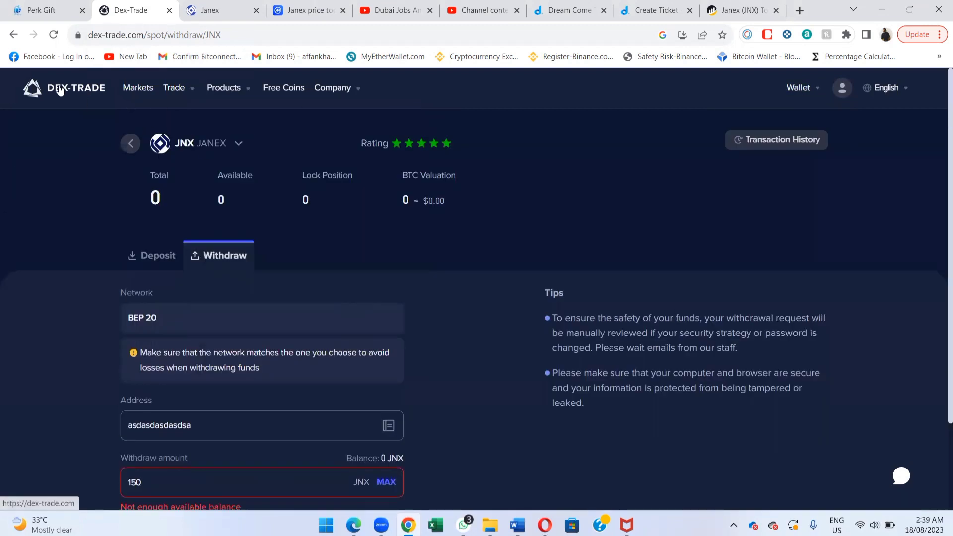
# Step: Go to Spot Trading and filter Market Trends by 'jn' to the JNX Janex row
pyautogui.moveTo(173, 88)
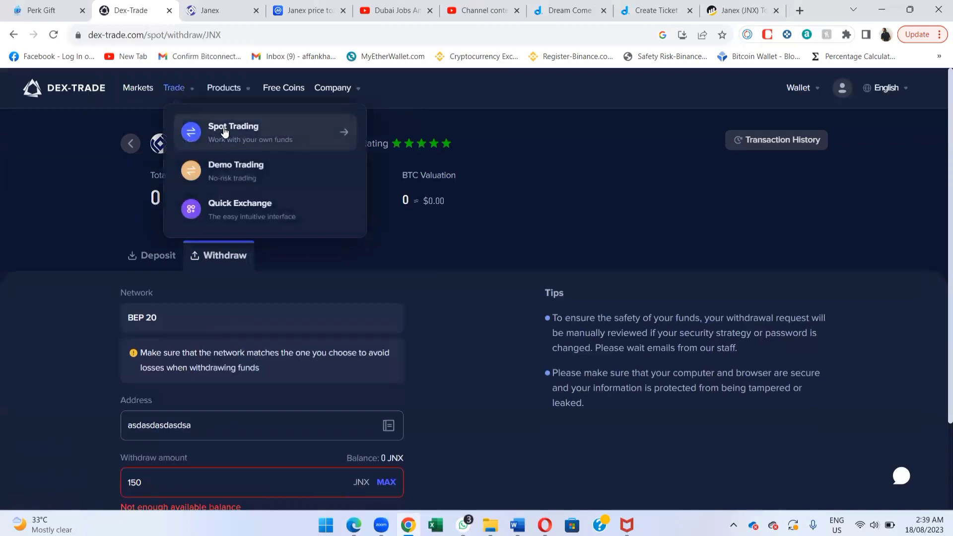
pyautogui.click(223, 127)
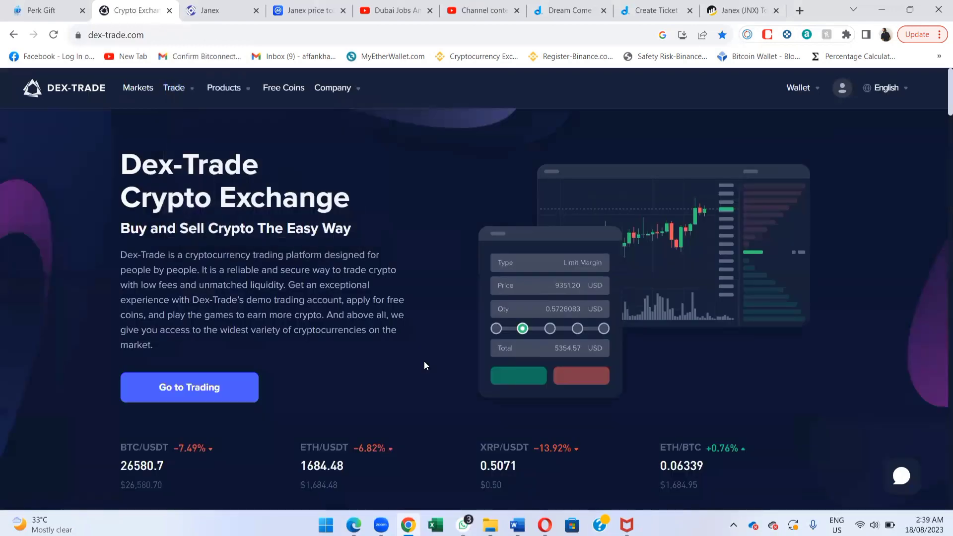
pyautogui.scroll(-5, 424, 366)
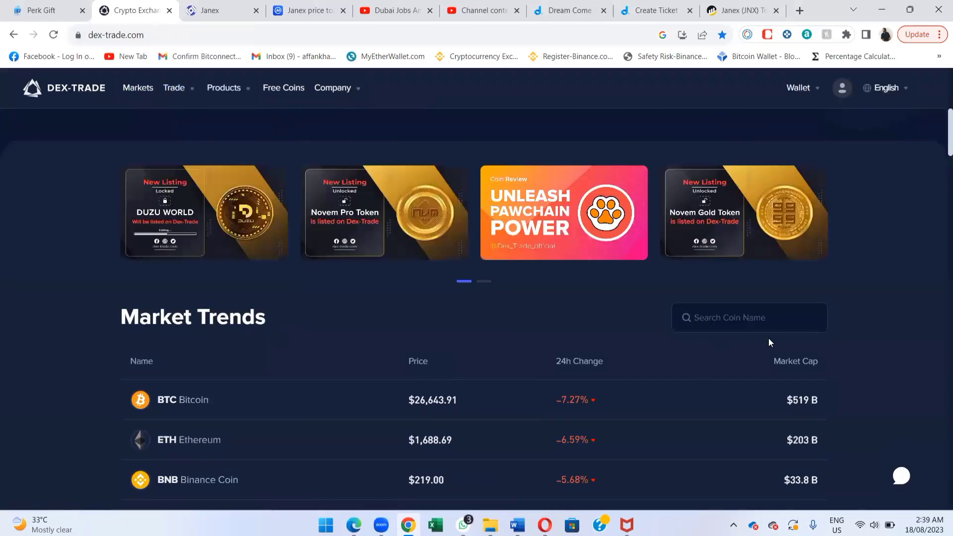
pyautogui.click(746, 323)
pyautogui.write('jnx')
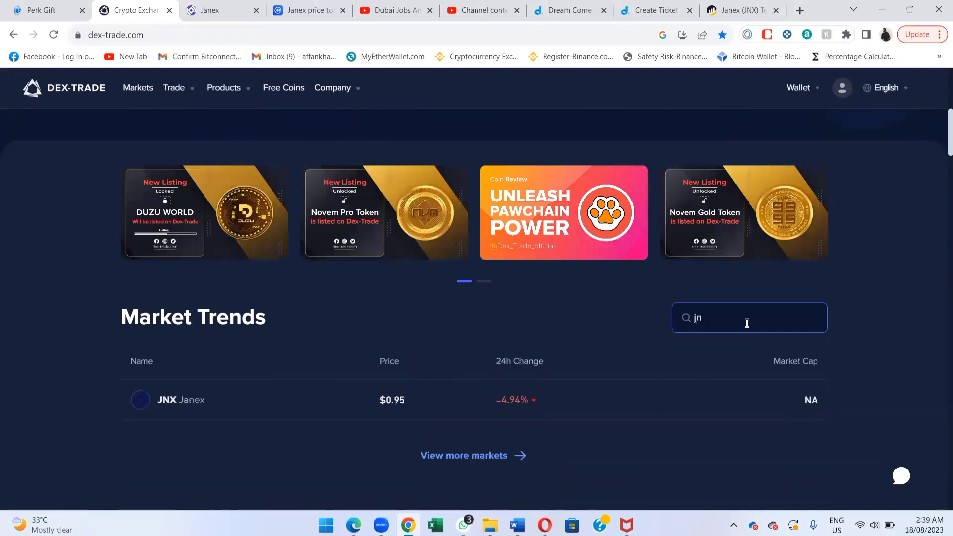
pyautogui.click(132, 395)
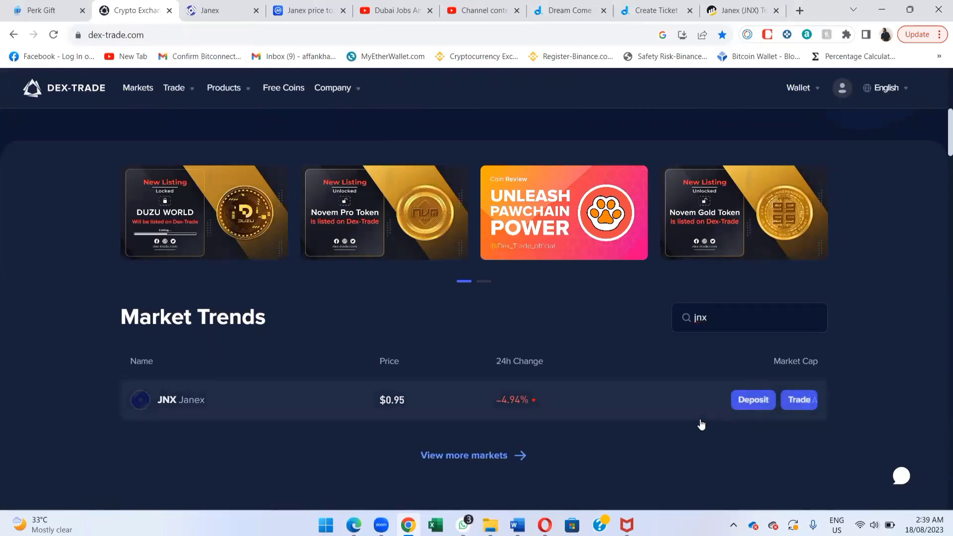
# Step: Open the JNX/USDT trading page and switch its buy and sell forms to Market orders
pyautogui.click(805, 403)
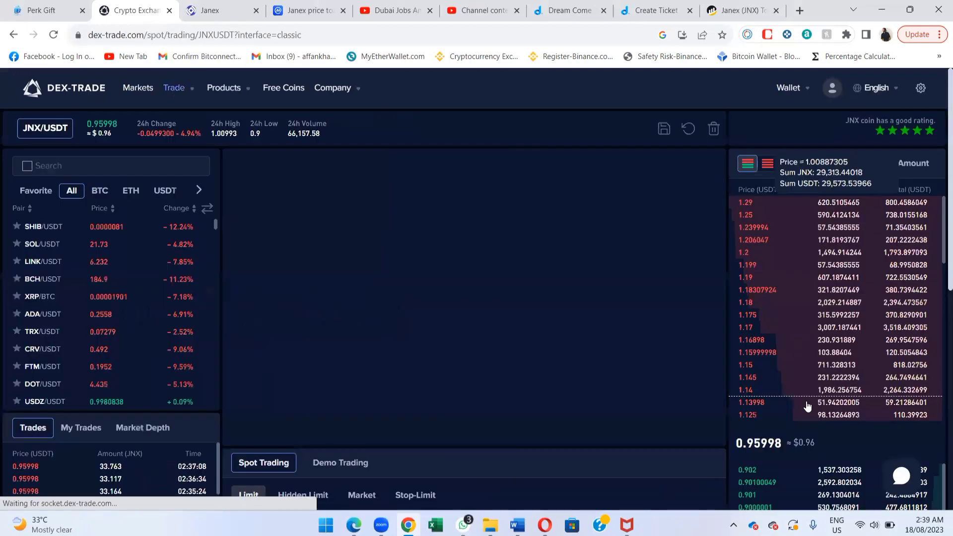
pyautogui.scroll(-6, 367, 187)
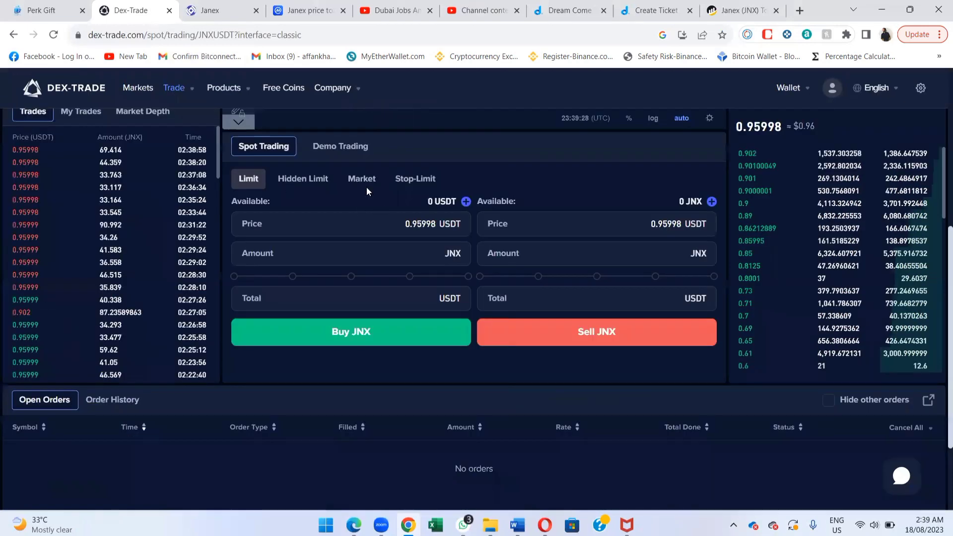
pyautogui.scroll(1, 336, 180)
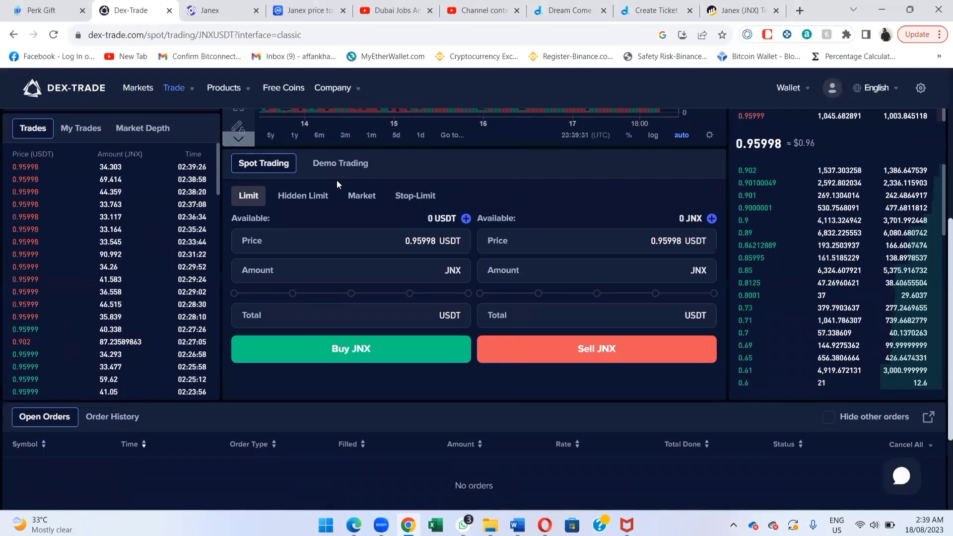
pyautogui.scroll(3, 337, 179)
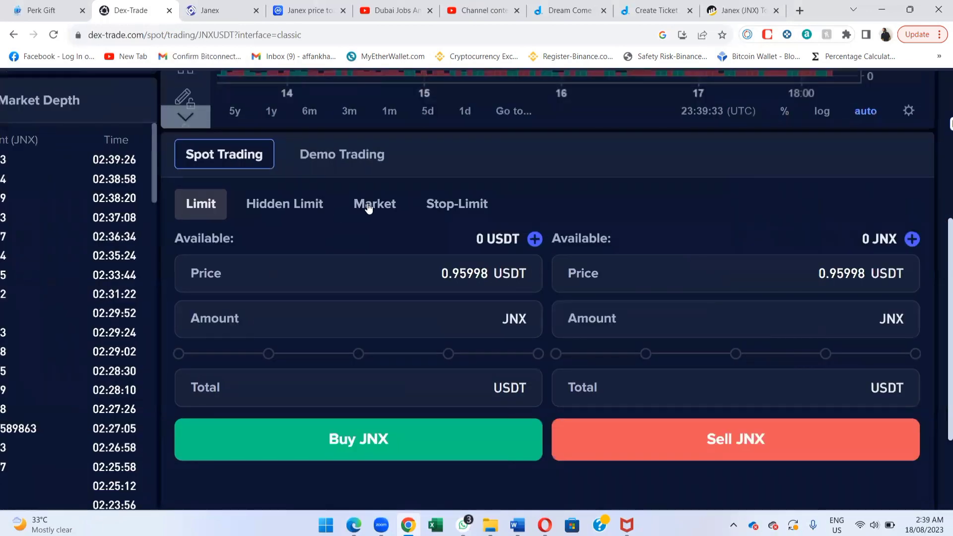
pyautogui.click(368, 208)
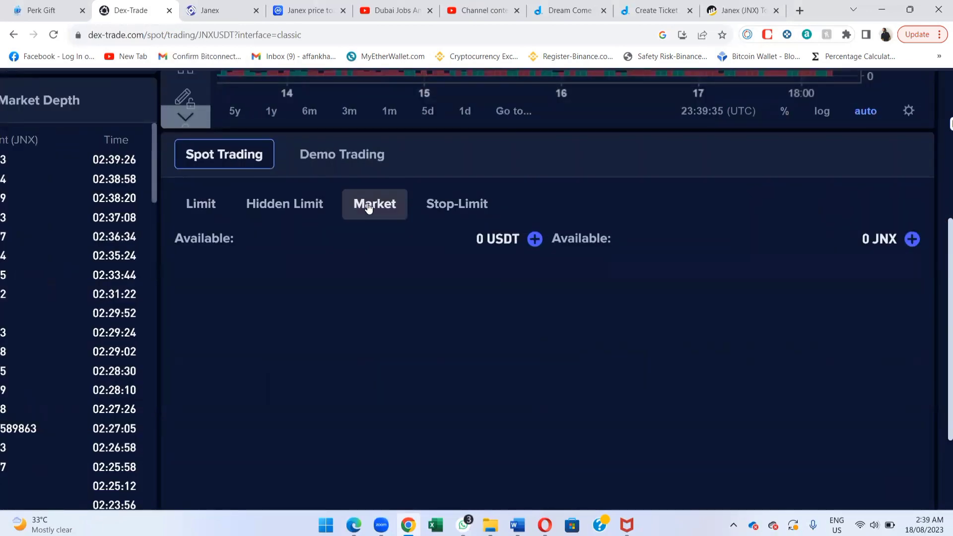
pyautogui.hotkey('ctrl', '0')
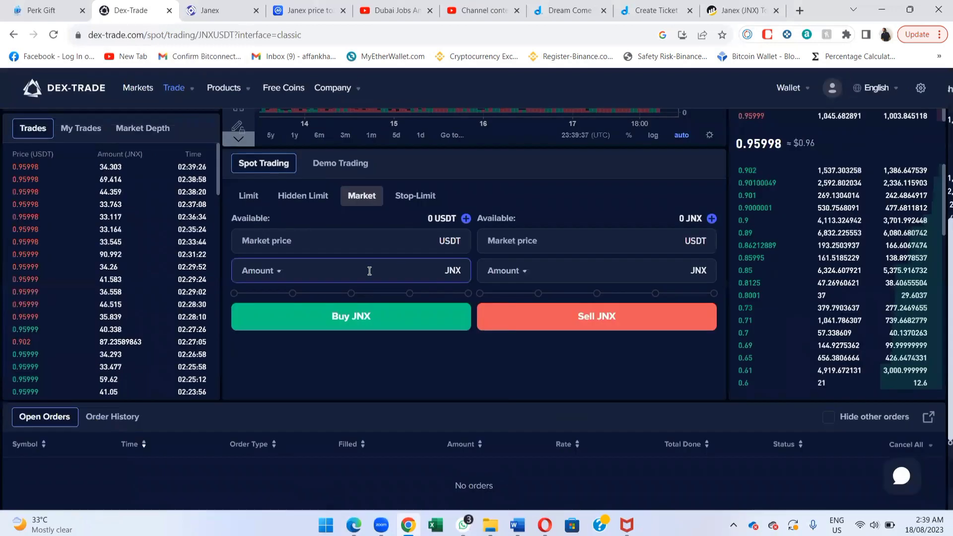
# Step: Enter an amount of 100 JNX in both the buy and sell market order forms
pyautogui.click(309, 264)
pyautogui.click(273, 271)
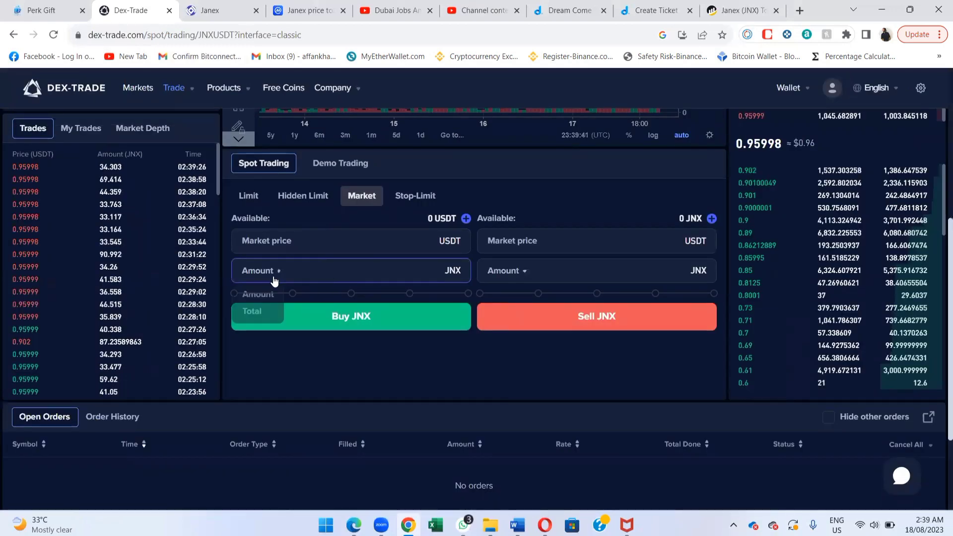
pyautogui.click(369, 274)
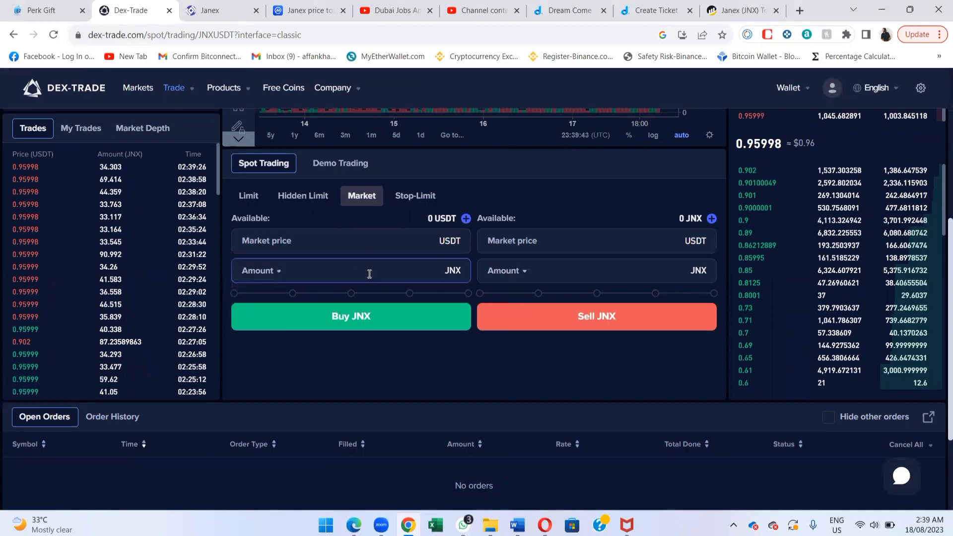
pyautogui.write('100')
pyautogui.click(625, 268)
pyautogui.write('1')
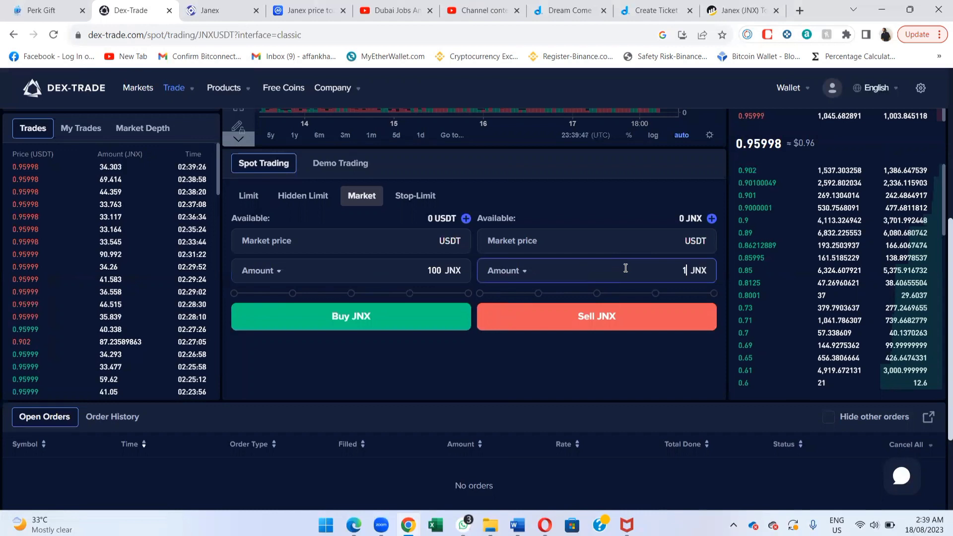
pyautogui.click(390, 247)
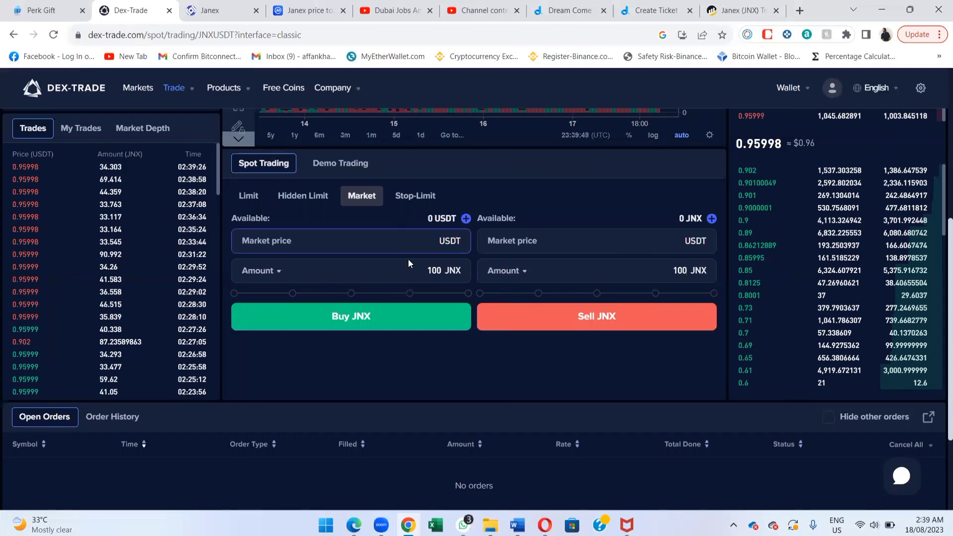
# Step: Attempt the 100 JNX market buy, which is rejected for insufficient USDT balance
pyautogui.click(423, 322)
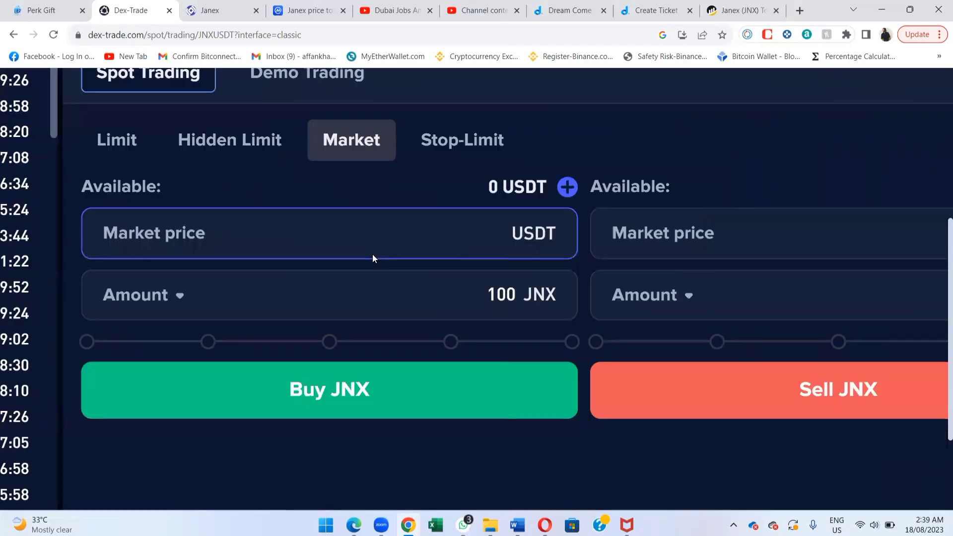
pyautogui.click(466, 295)
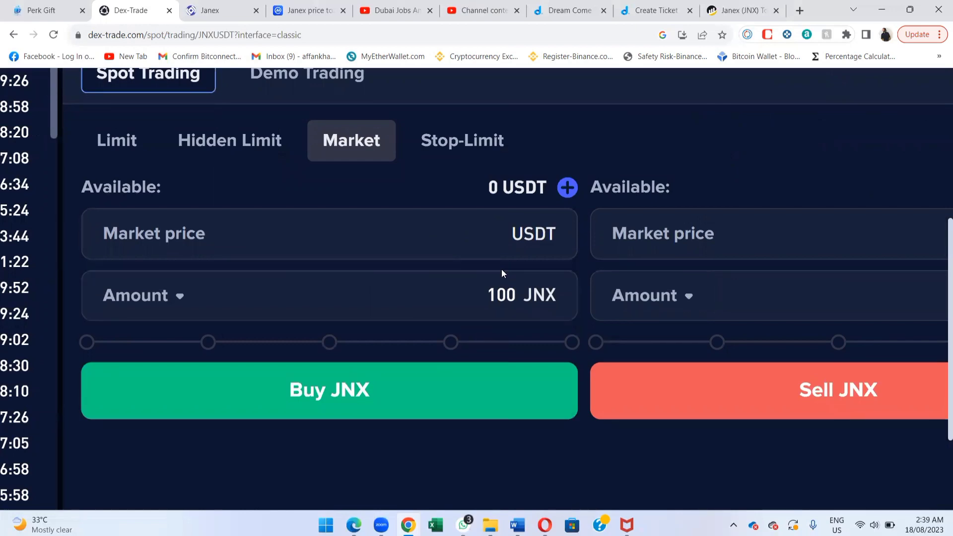
pyautogui.scroll(-5, 501, 269)
pyautogui.scroll(-2, 501, 269)
pyautogui.scroll(6, 340, 238)
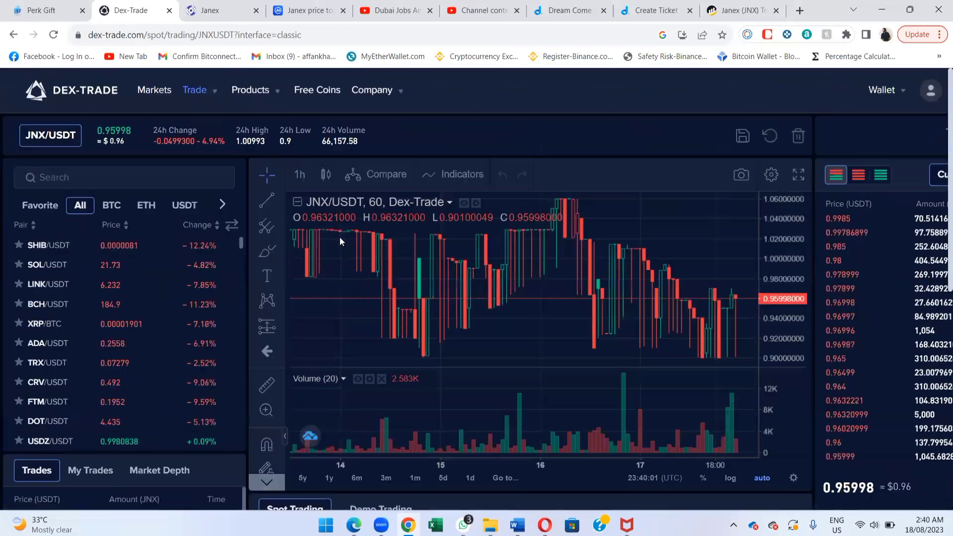